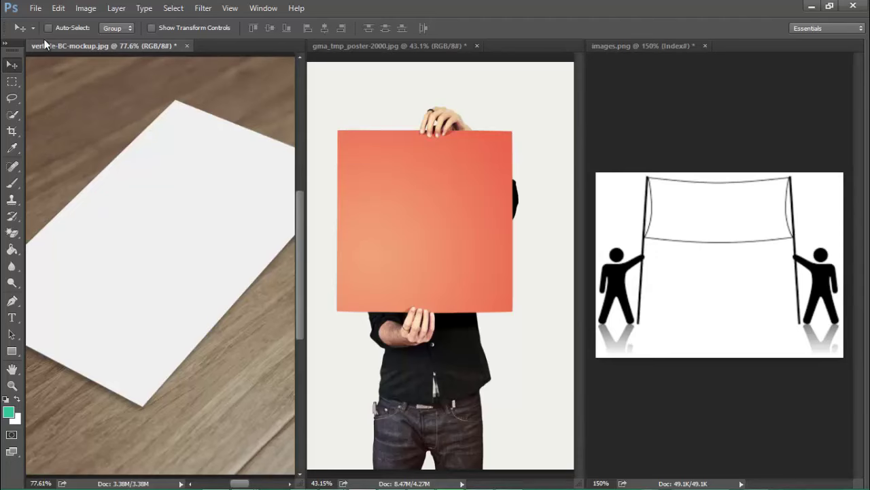
# Choose Type lockup logo.ai through Place Linked to reach its Open As Smart Object options.
pyautogui.click(36, 8)
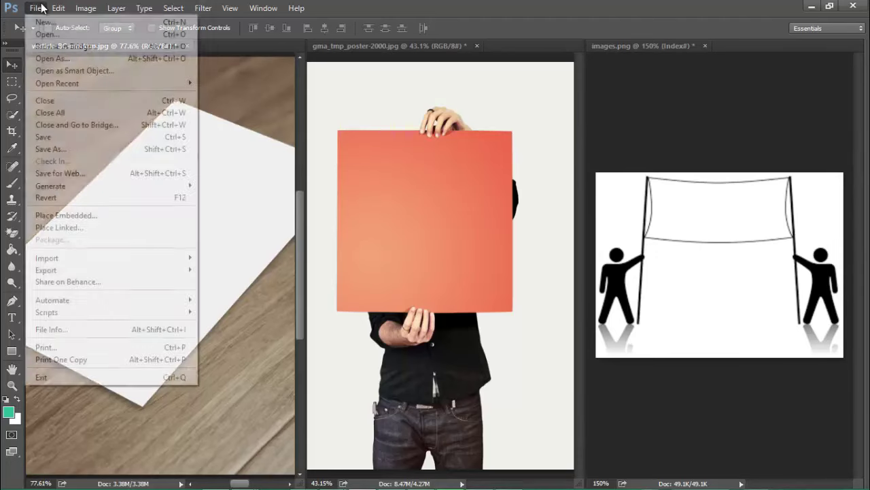
pyautogui.click(81, 228)
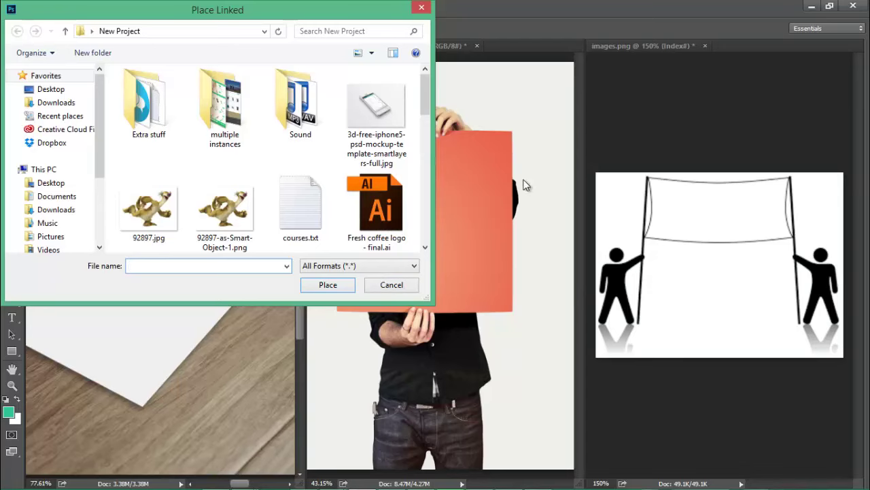
pyautogui.moveTo(427, 76); pyautogui.dragTo(432, 210)
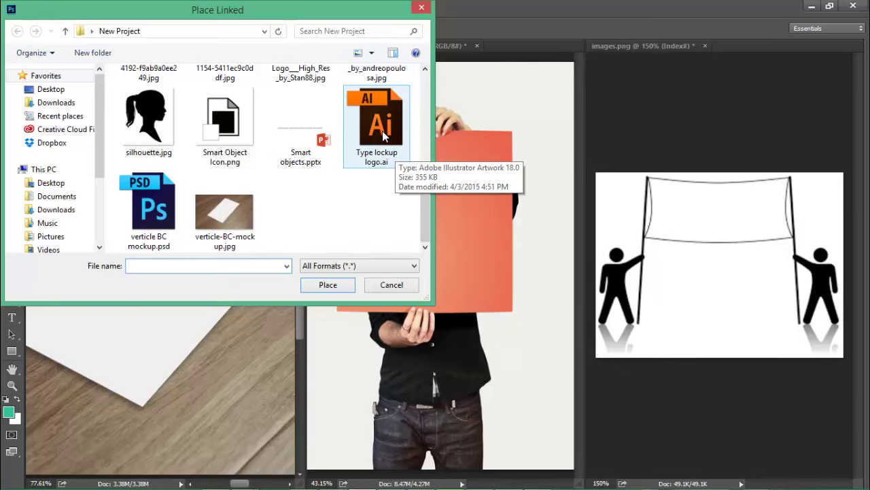
pyautogui.doubleClick(382, 132)
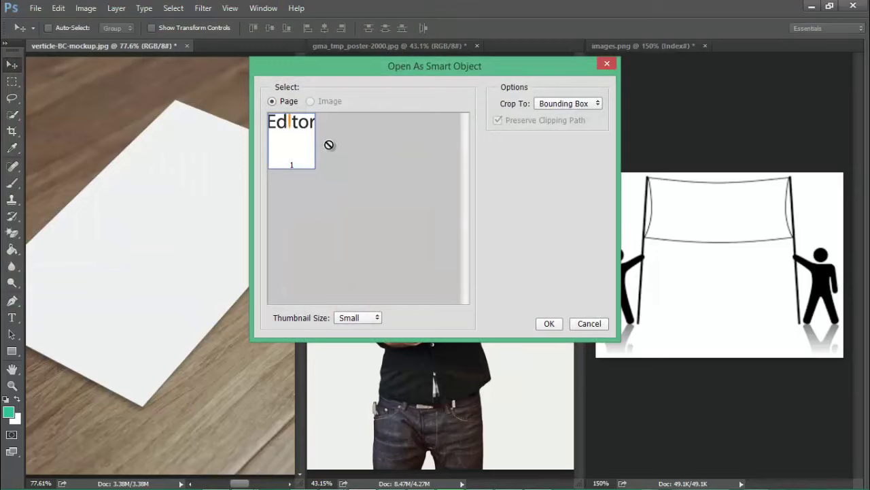
# Place the Editor logo page on the card, scale it to about 64%, then go to the poster.
pyautogui.click(551, 324)
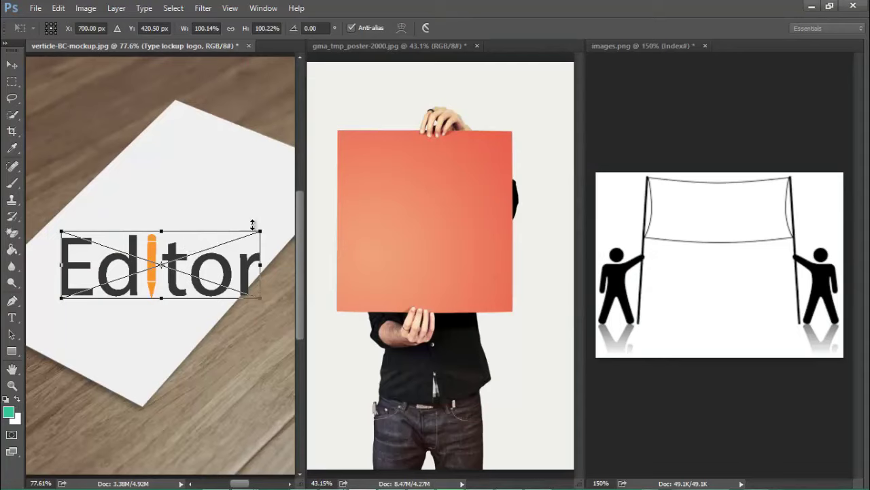
pyautogui.moveTo(261, 231); pyautogui.dragTo(207, 214)
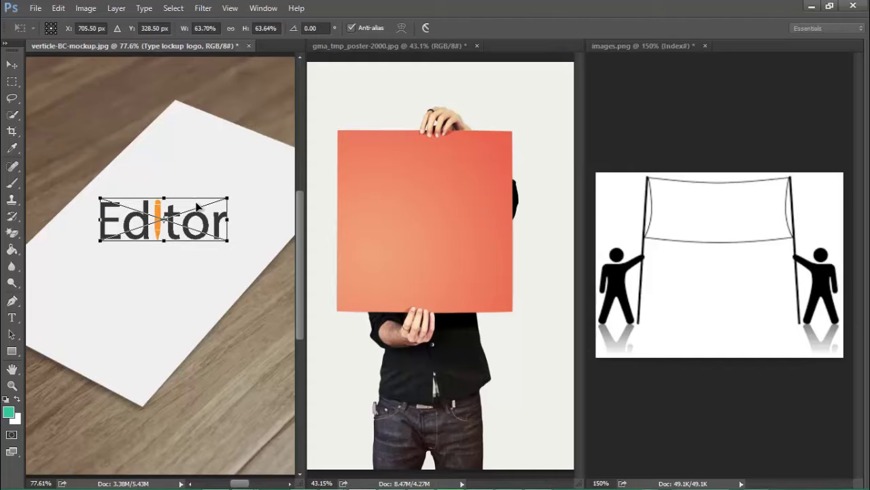
pyautogui.press('Return')
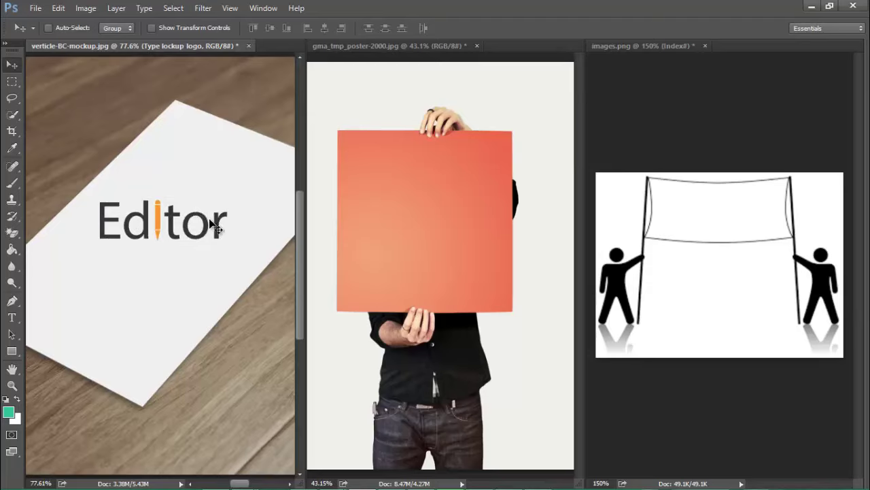
pyautogui.click(355, 86)
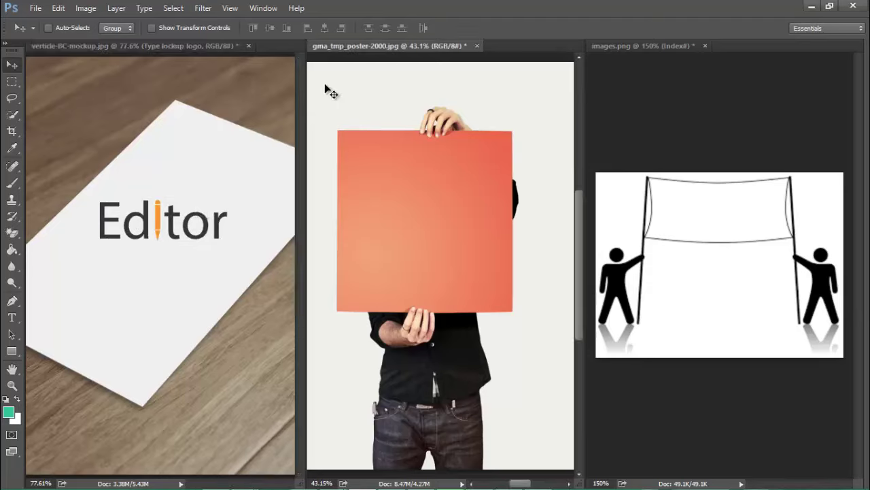
# Place Type lockup logo.ai as a linked file and centre it on the poster's orange board.
pyautogui.click(38, 8)
pyautogui.click(60, 227)
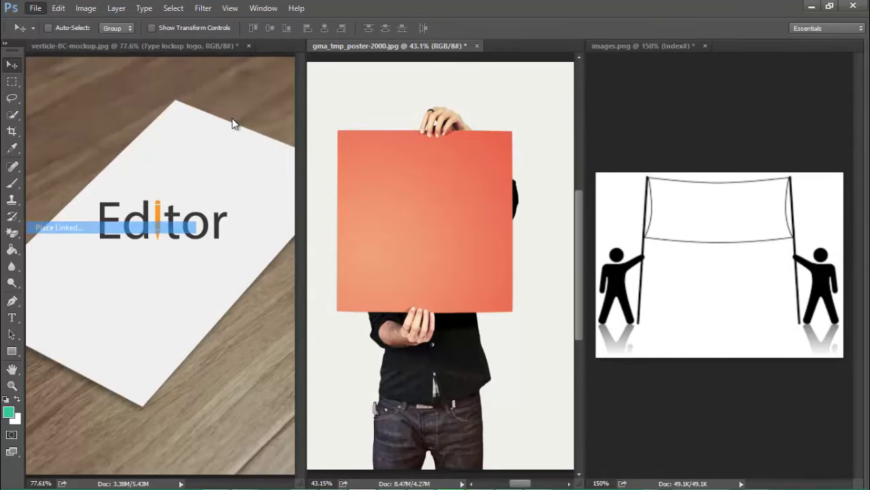
pyautogui.scroll(-1, 416, 93)
pyautogui.moveTo(424, 102); pyautogui.dragTo(429, 214)
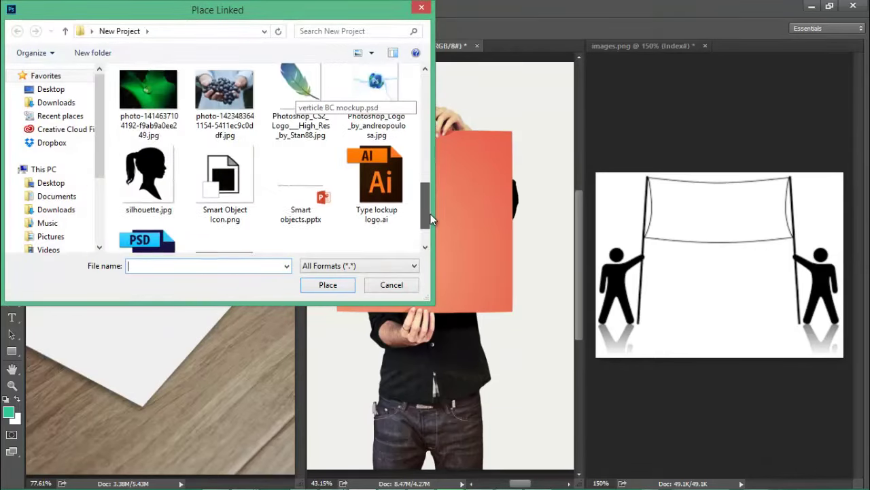
pyautogui.doubleClick(380, 136)
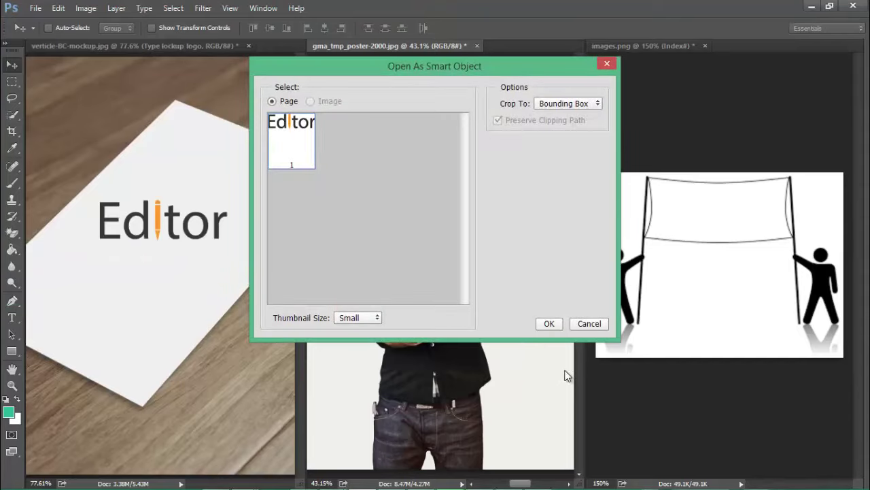
pyautogui.click(548, 322)
pyautogui.moveTo(448, 257); pyautogui.dragTo(433, 207)
pyautogui.press('Return')
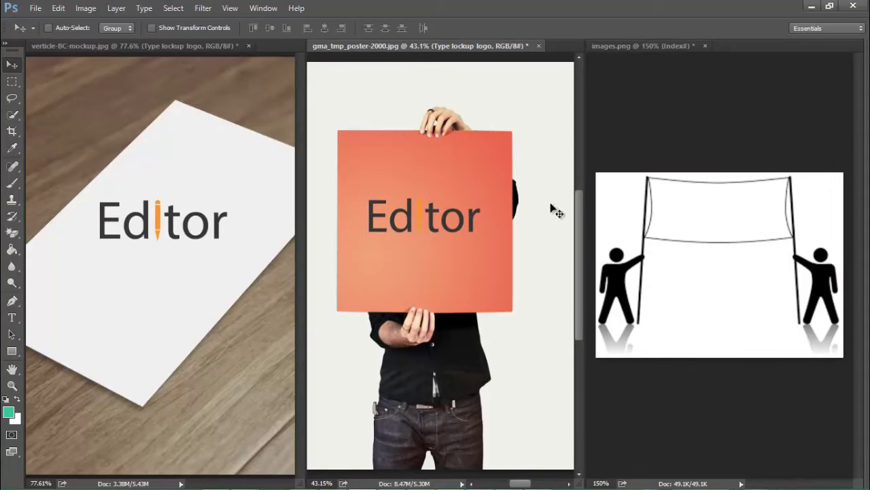
# In images.jpg, place Type lockup logo.ai linked, shrunk and moved into the stick figures' banner.
pyautogui.click(650, 112)
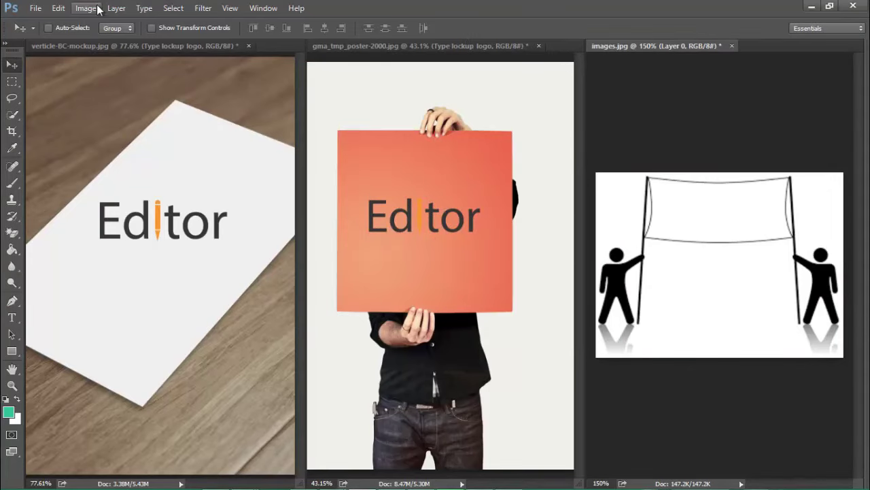
pyautogui.click(34, 9)
pyautogui.click(66, 228)
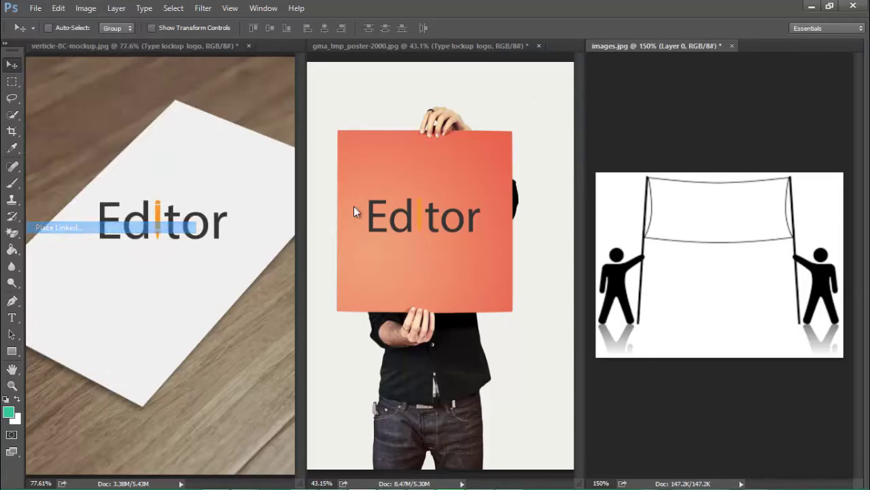
pyautogui.moveTo(425, 95); pyautogui.dragTo(422, 245)
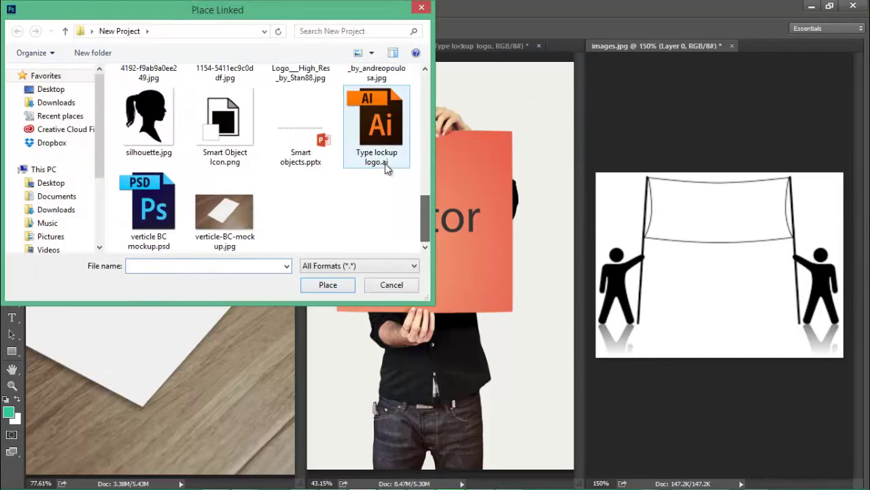
pyautogui.doubleClick(385, 164)
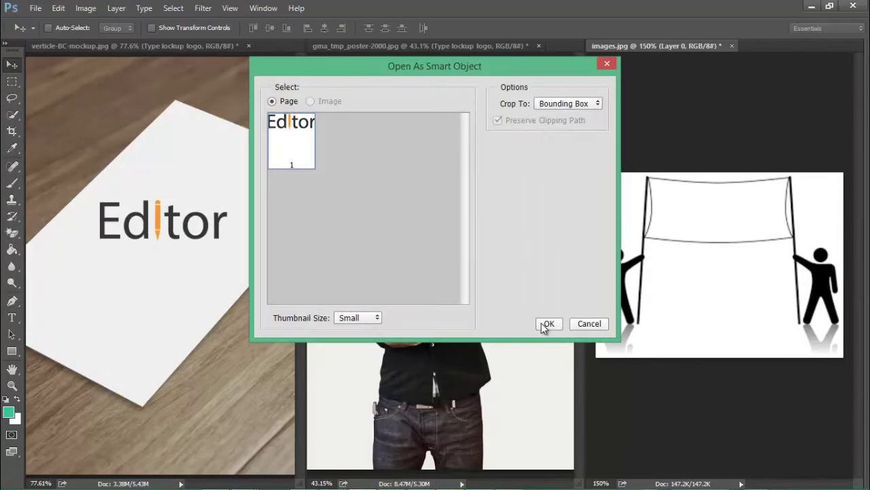
pyautogui.click(542, 324)
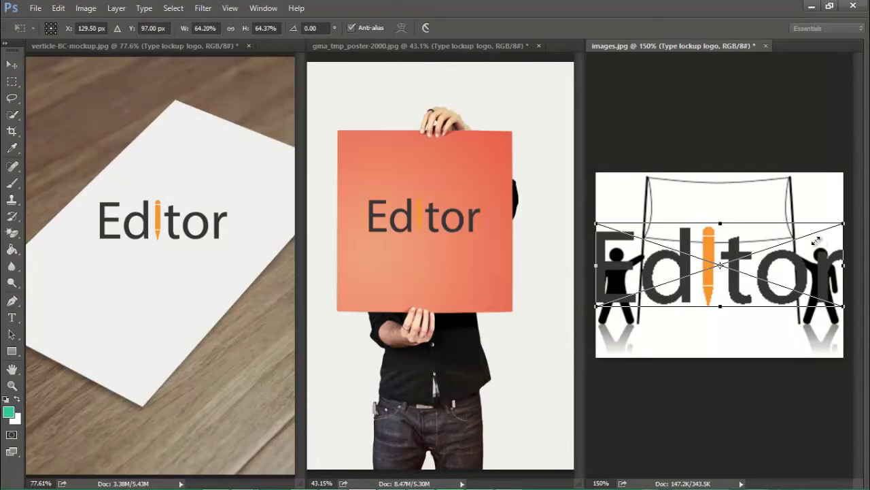
pyautogui.moveTo(816, 239); pyautogui.dragTo(734, 205)
pyautogui.press('Return')
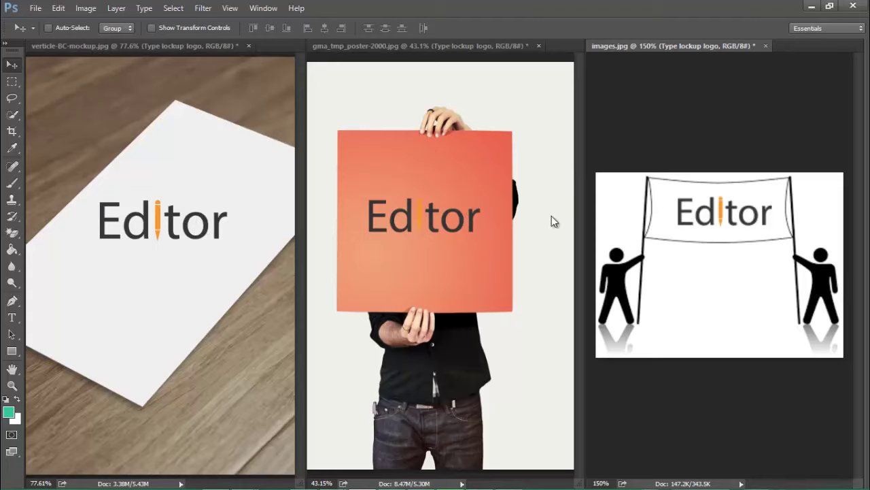
# Browse the project in Adobe Bridge and maximize the Bridge window.
pyautogui.click(35, 8)
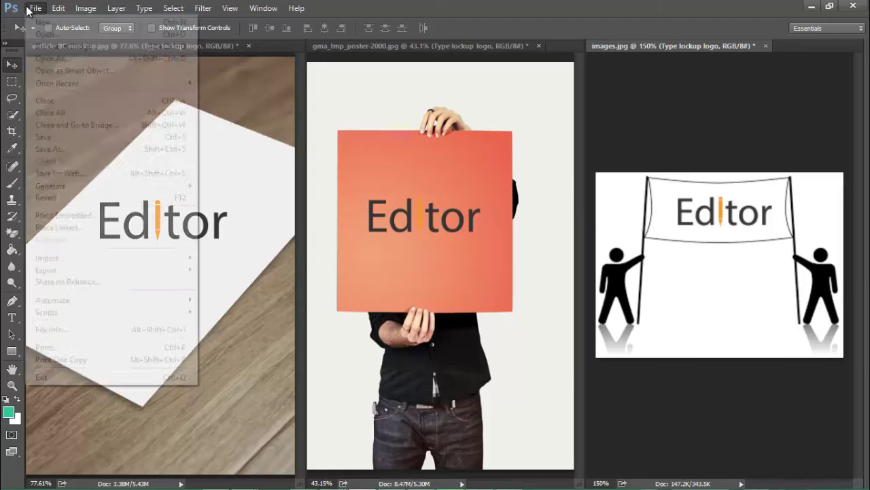
pyautogui.click(61, 48)
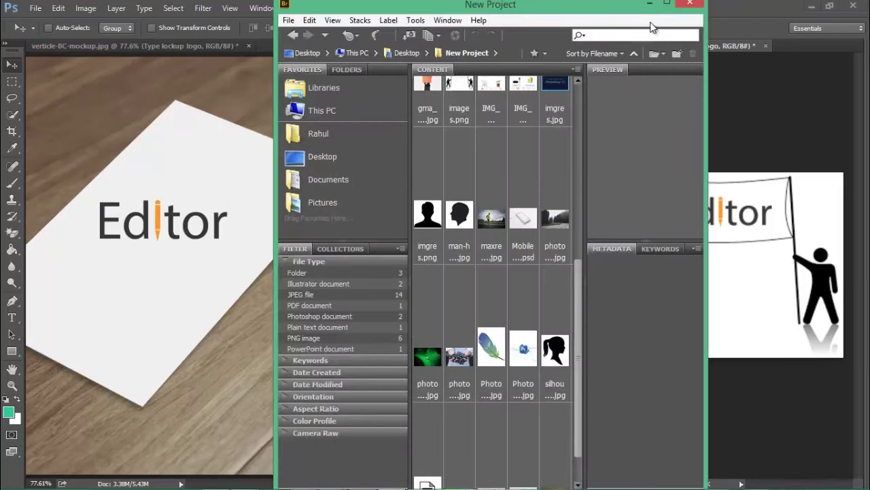
pyautogui.doubleClick(665, 5)
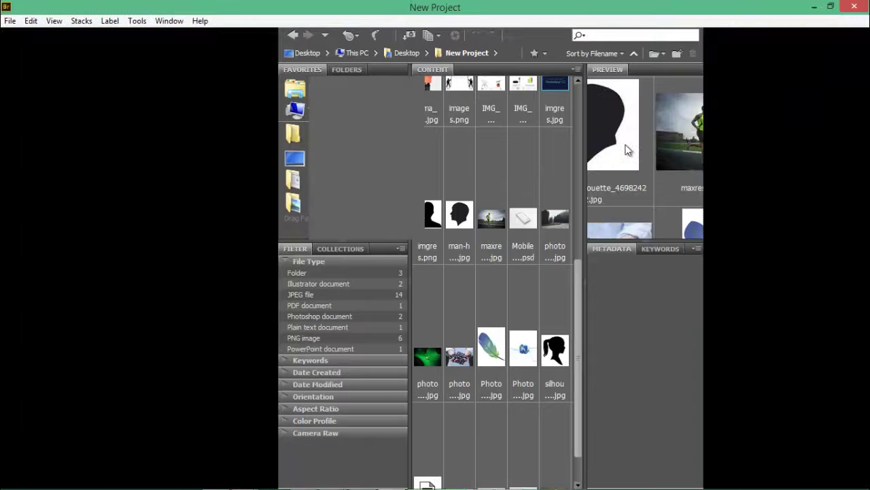
# Open Type lockup logo.ai with Adobe Illustrator CC 2014 from the New Project folder.
pyautogui.scroll(-5, 690, 276)
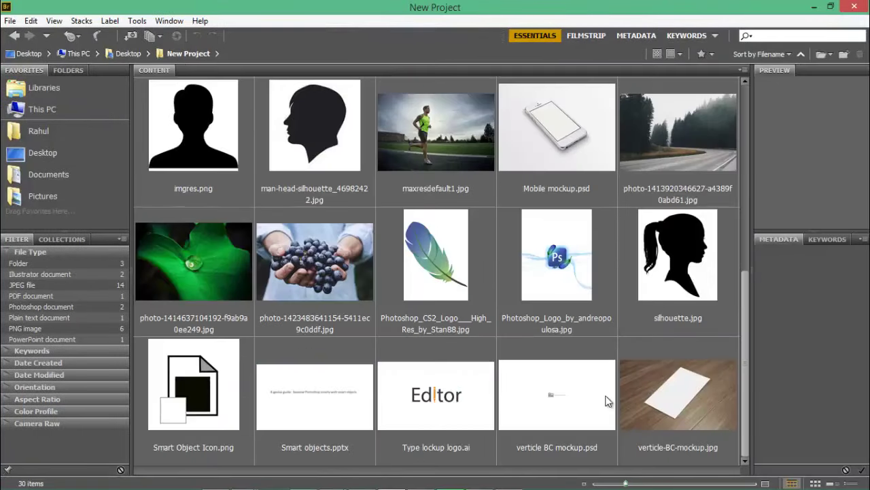
pyautogui.click(443, 398)
pyautogui.rightClick(417, 406)
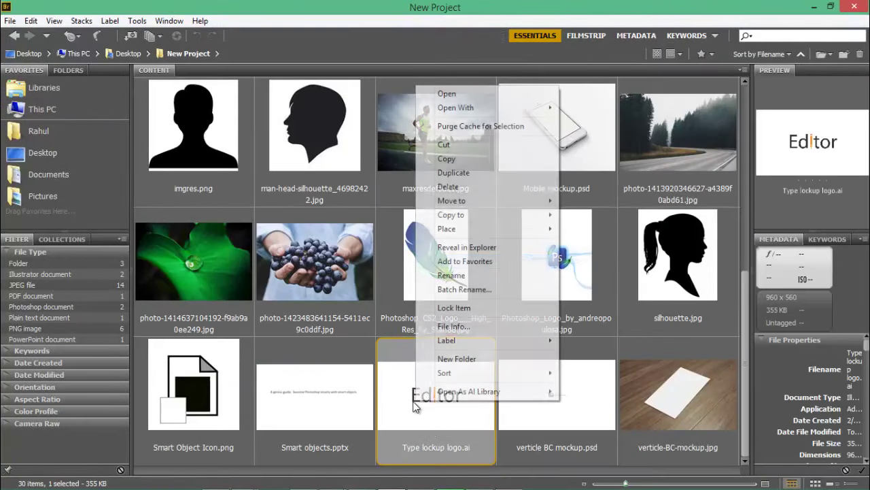
pyautogui.moveTo(538, 107)
pyautogui.click(614, 109)
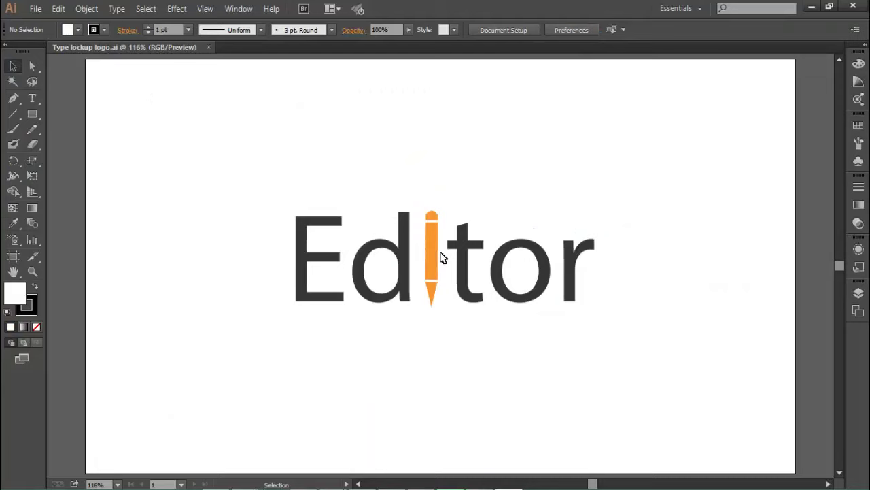
# Fill the logo's pencil shape with green, leave the group, and save Type lockup logo.ai.
pyautogui.doubleClick(436, 258)
pyautogui.click(436, 258)
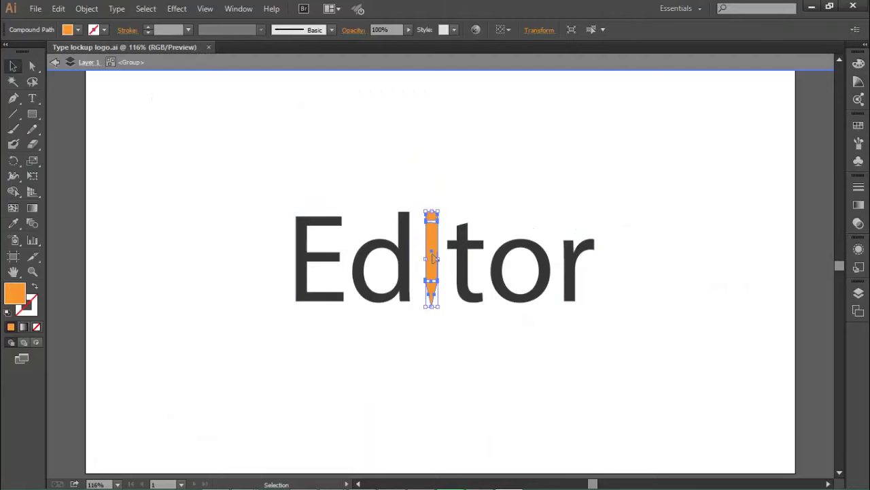
pyautogui.click(77, 29)
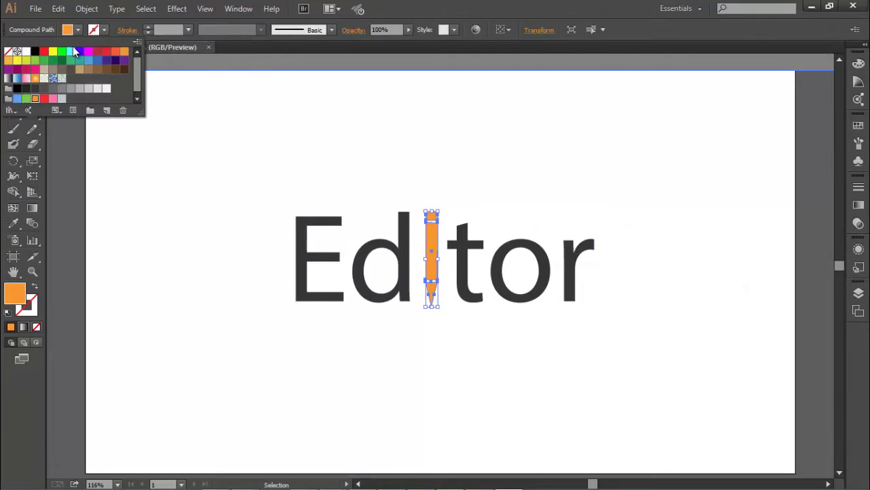
pyautogui.click(44, 68)
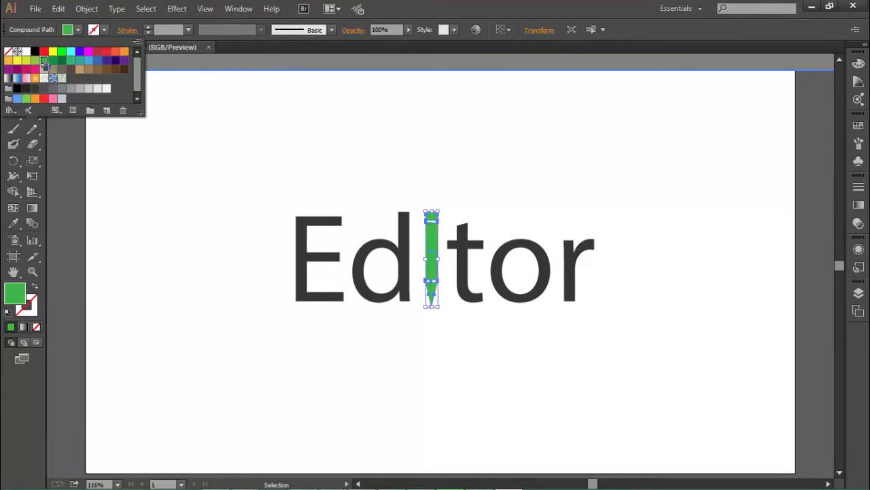
pyautogui.click(272, 120)
pyautogui.click(55, 63)
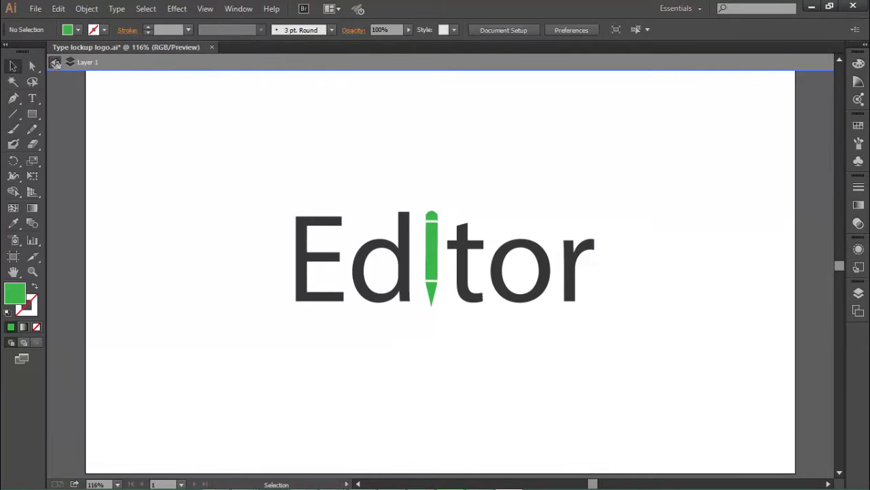
pyautogui.press('a')
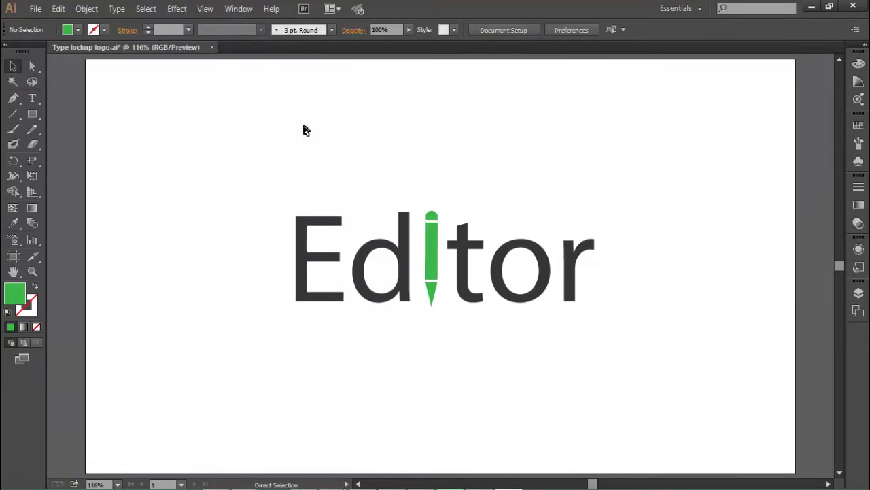
pyautogui.hotkey('ctrl', 's')
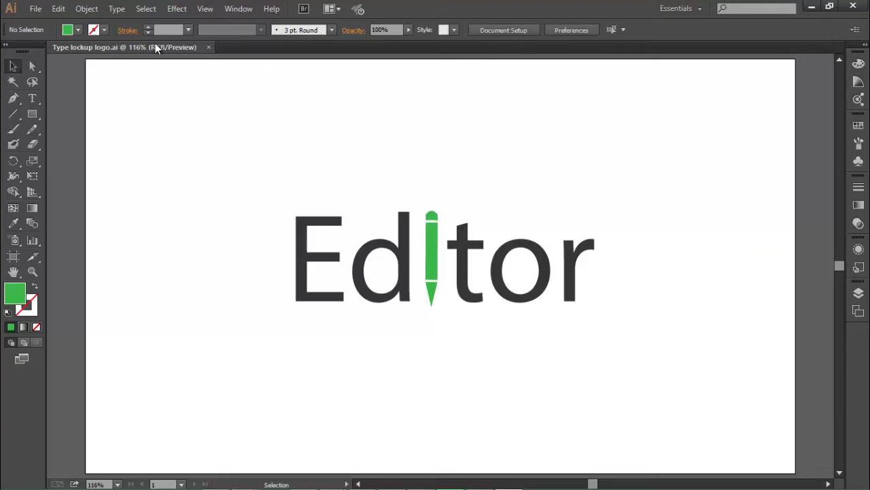
# Return to Photoshop and activate the poster and card documents so their linked logos refresh.
pyautogui.hotkey('alt', 'Tab')
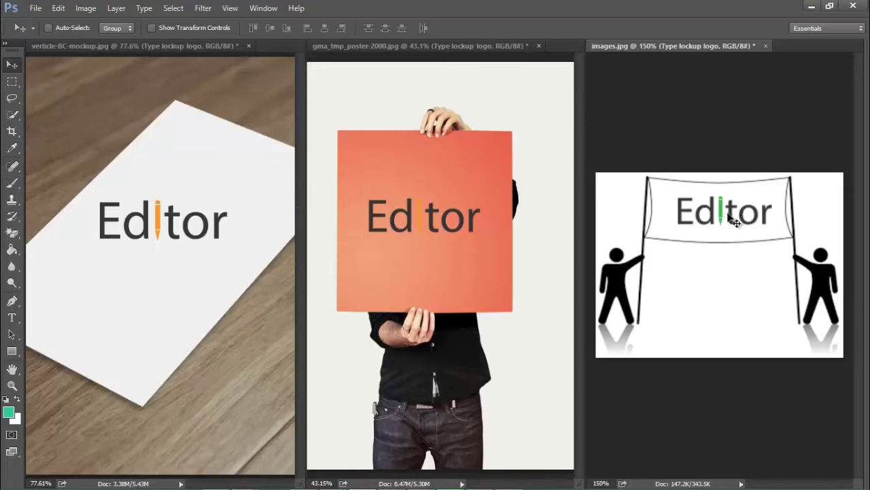
pyautogui.click(515, 97)
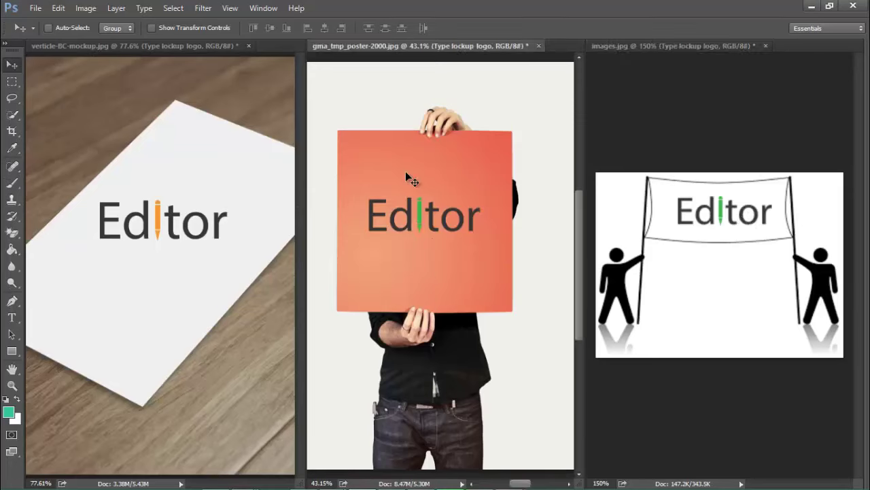
pyautogui.click(250, 98)
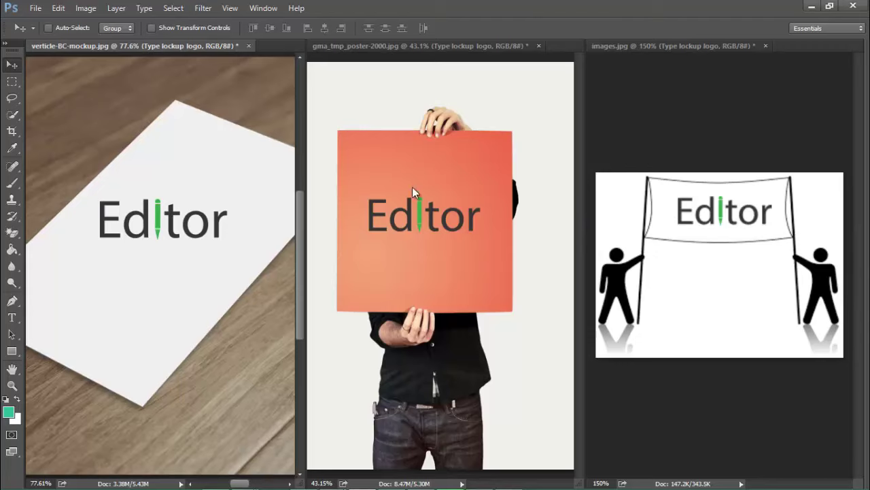
pyautogui.click(431, 69)
# Save the poster as placed demo.psd in Desktop > New Project, accept format options, and close it.
pyautogui.click(35, 8)
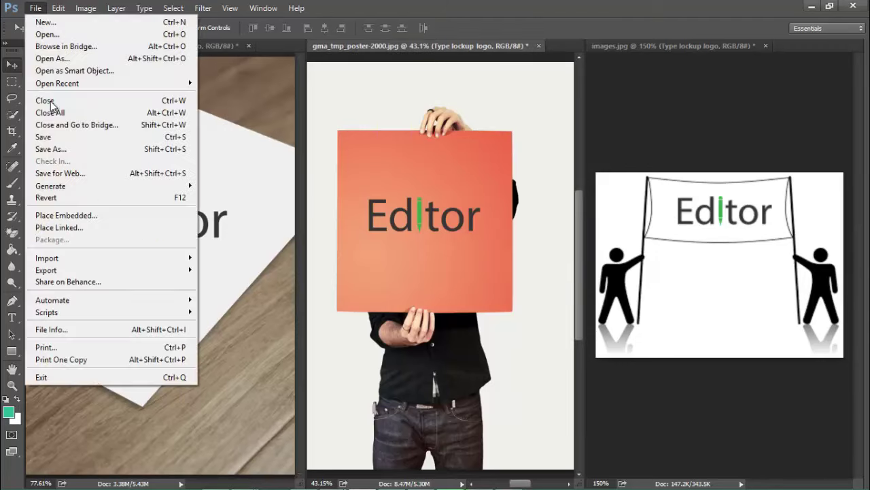
pyautogui.click(71, 146)
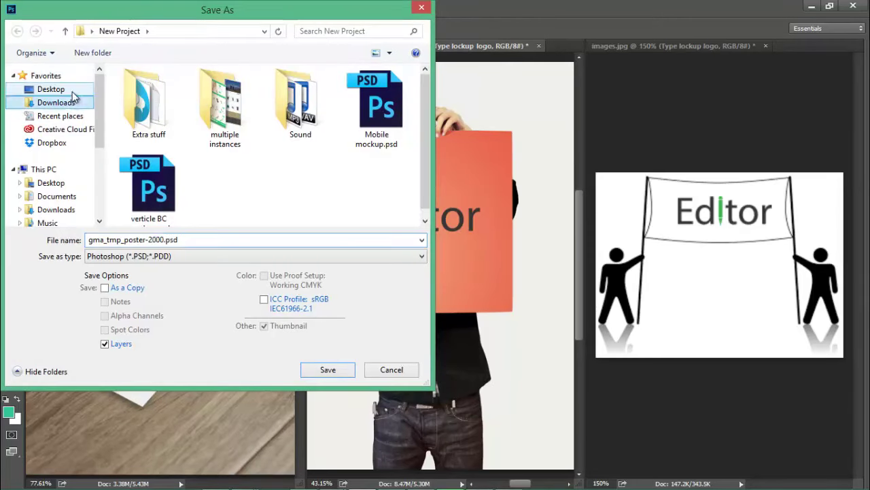
pyautogui.click(73, 91)
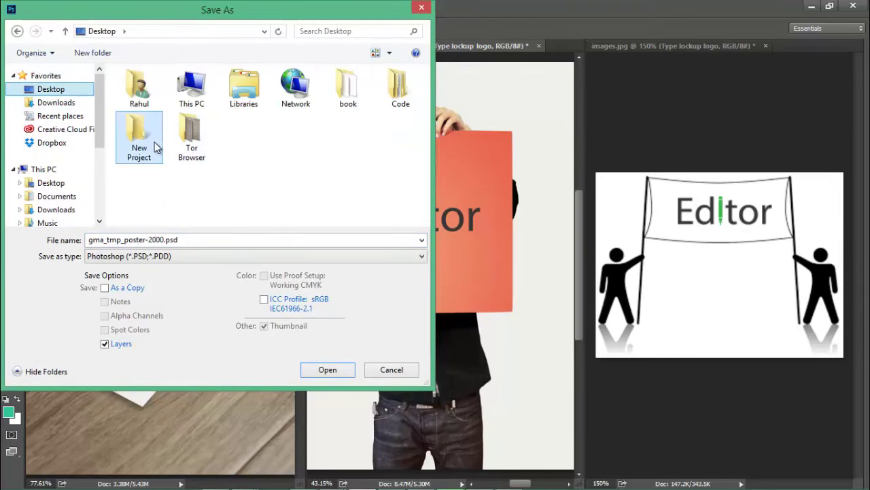
pyautogui.doubleClick(136, 139)
pyautogui.click(213, 241)
pyautogui.moveTo(168, 240); pyautogui.dragTo(78, 237)
pyautogui.write('placed demo')
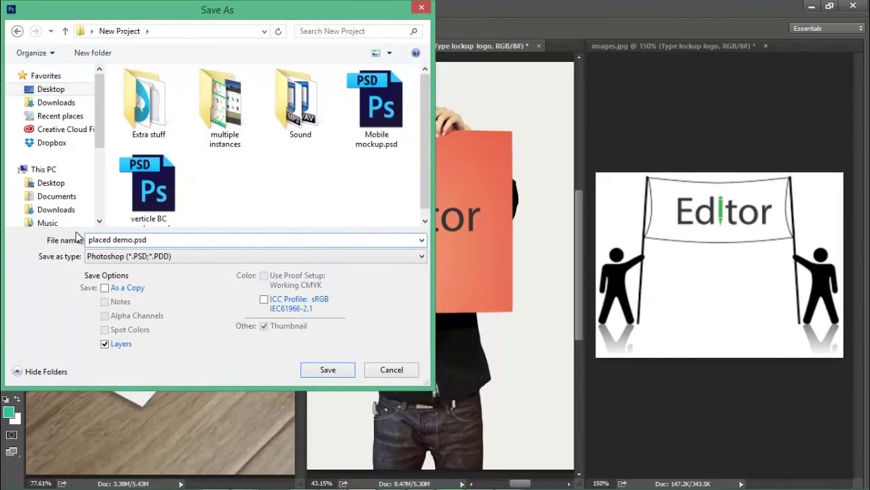
pyautogui.click(340, 369)
pyautogui.click(579, 141)
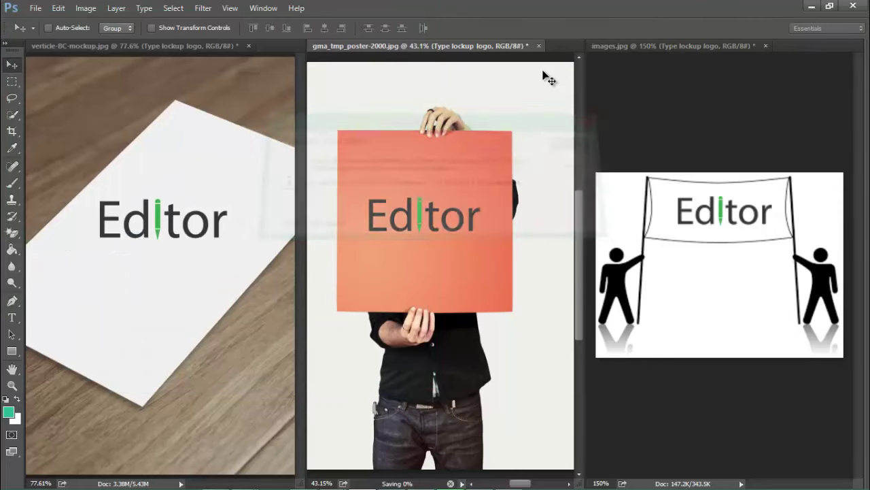
pyautogui.click(504, 46)
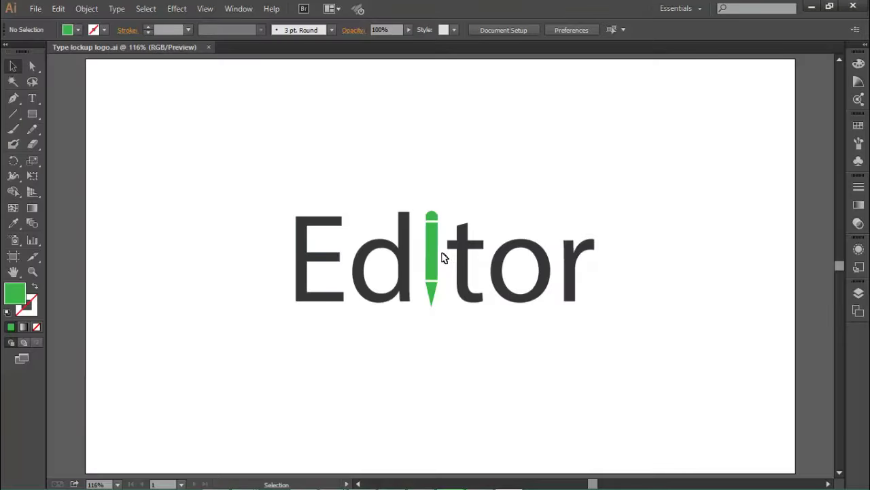
# Change the pencil's fill to a blue swatch, exit the logo group, and save the file.
pyautogui.doubleClick(442, 257)
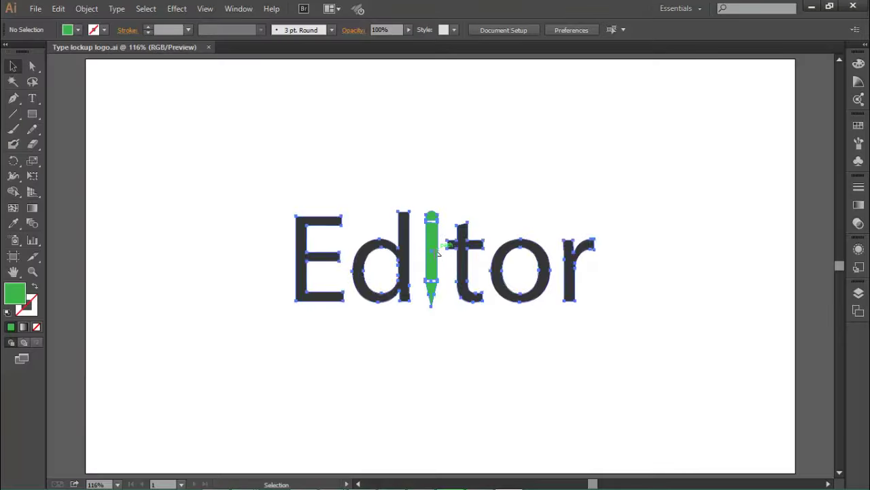
pyautogui.click(433, 252)
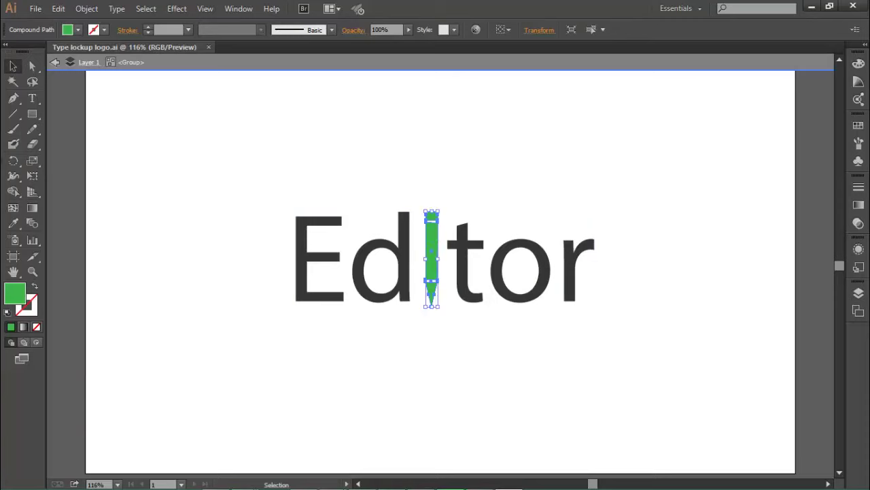
pyautogui.click(68, 30)
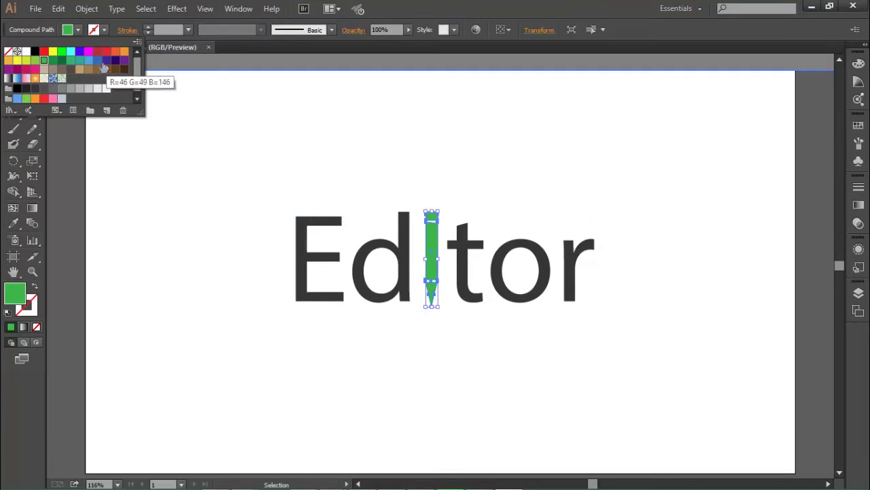
pyautogui.click(88, 60)
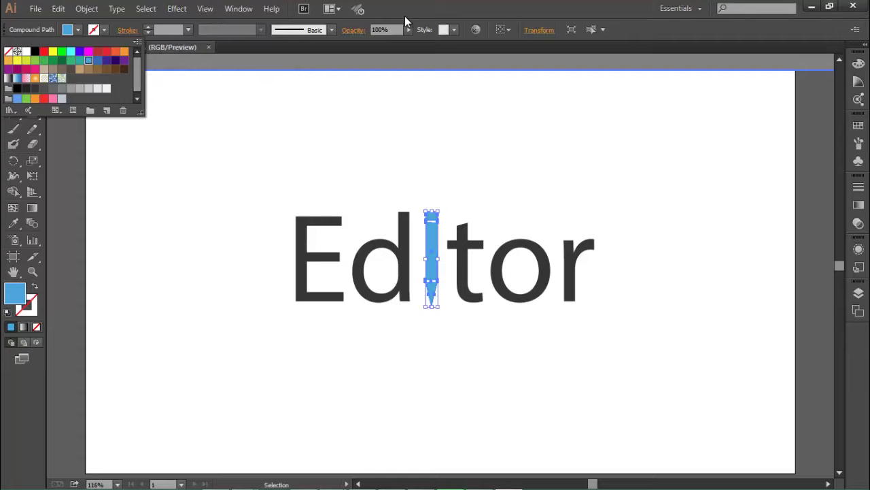
pyautogui.press('Escape')
pyautogui.click(55, 62)
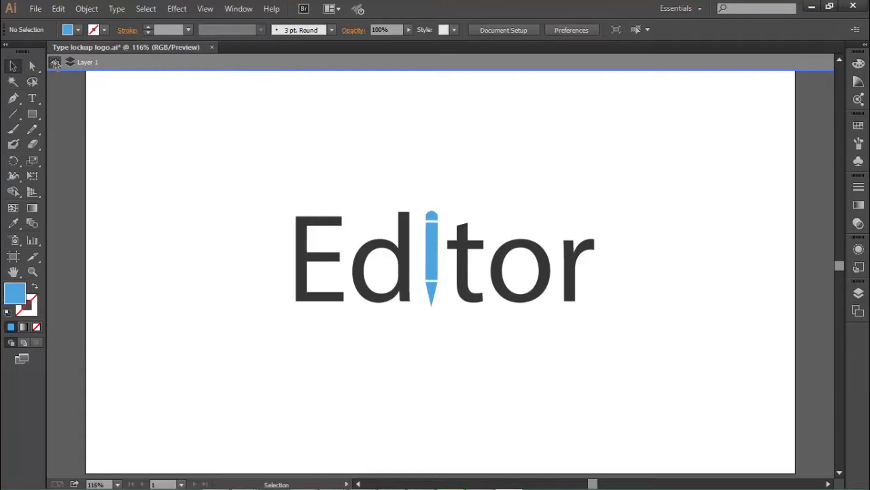
pyautogui.hotkey('ctrl', 's')
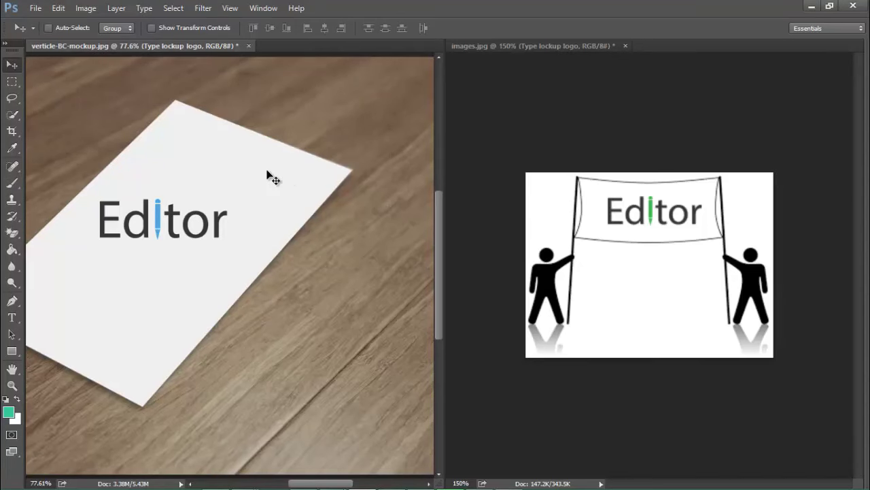
# Bring up the images.jpg banner so its linked logo refreshes to the blue pencil.
pyautogui.click(645, 133)
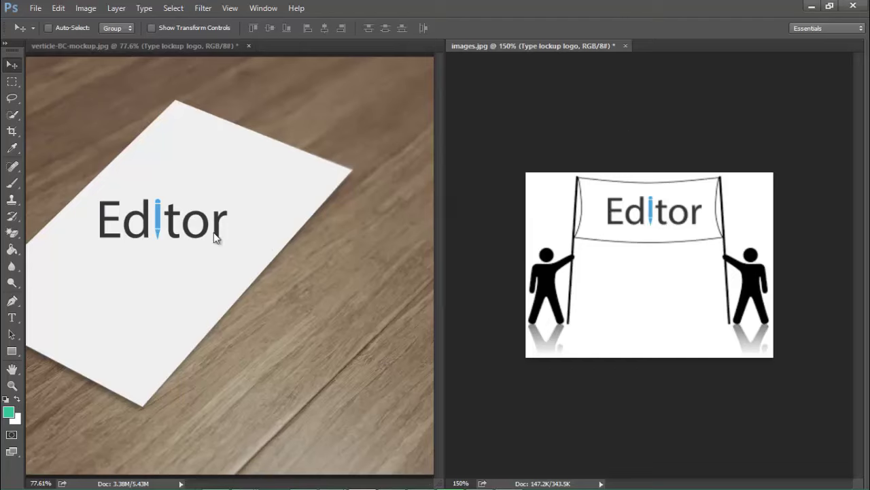
# Open the placed demo.psd file from the File menu.
pyautogui.click(35, 8)
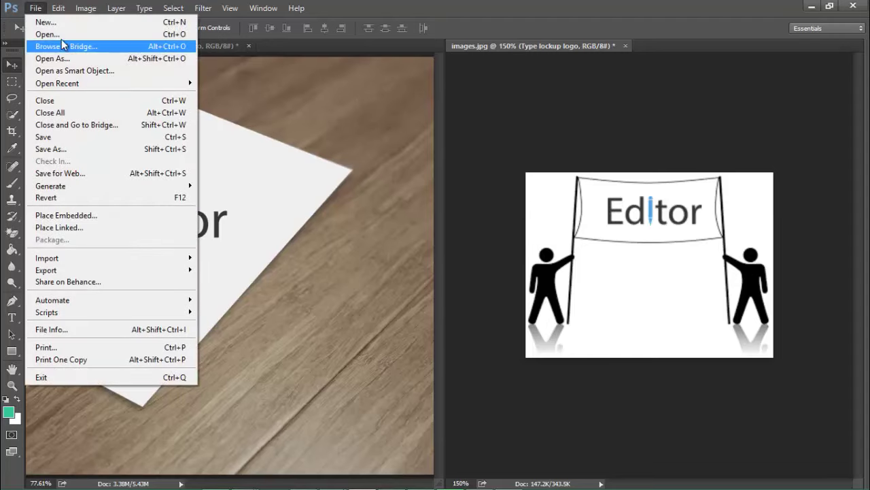
pyautogui.click(40, 33)
pyautogui.moveTo(426, 100); pyautogui.dragTo(424, 213)
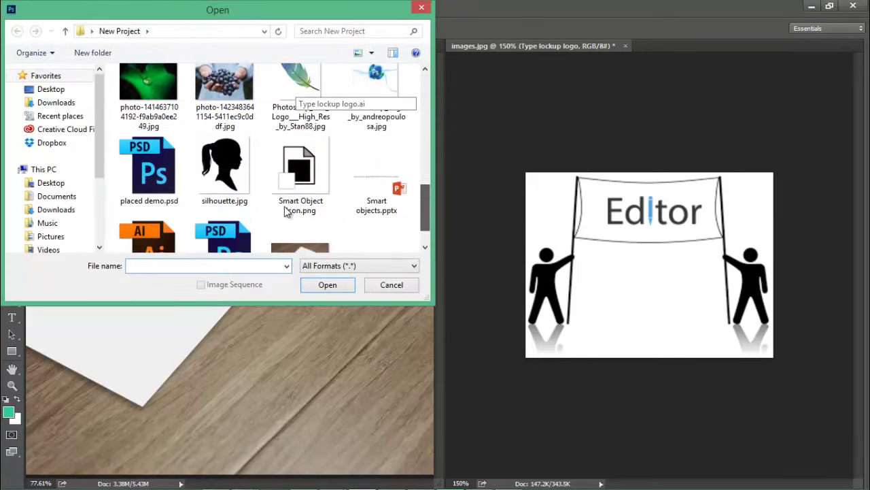
pyautogui.doubleClick(136, 176)
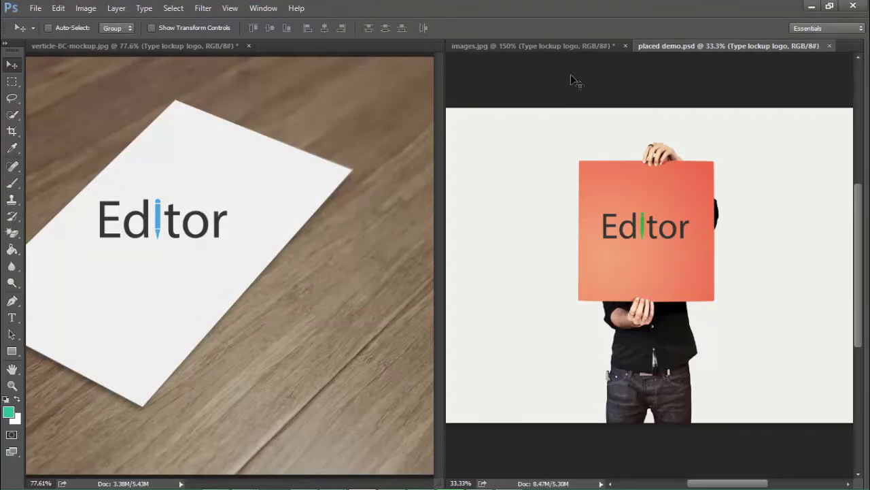
# Float placed demo.psd, tile all three documents vertically, and show the side panels.
pyautogui.moveTo(669, 48); pyautogui.dragTo(656, 157)
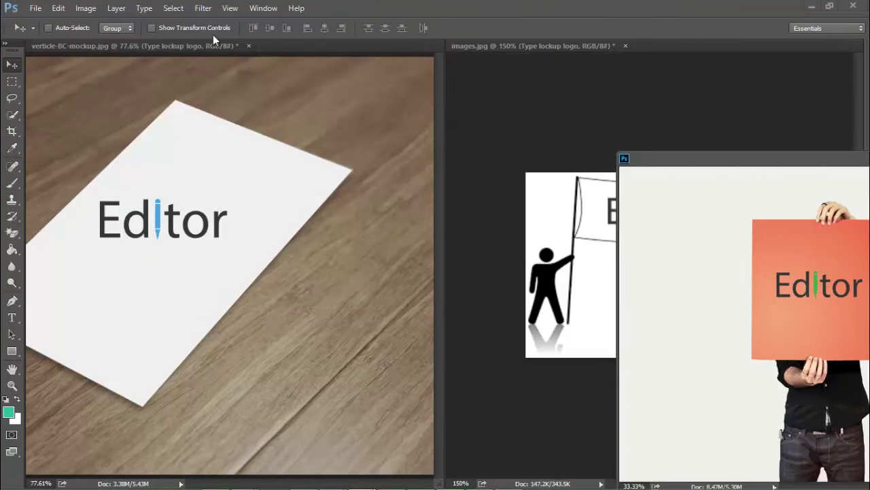
pyautogui.click(263, 8)
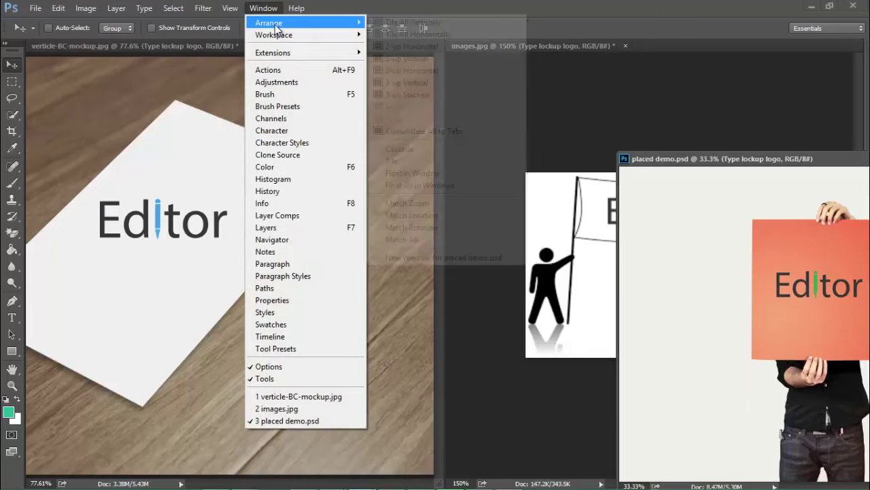
pyautogui.moveTo(319, 23)
pyautogui.click(399, 24)
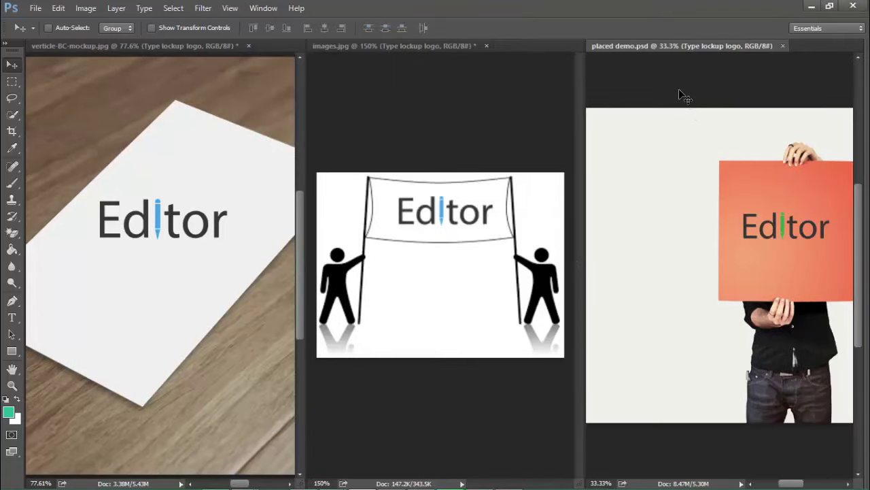
pyautogui.scroll(2, 679, 88)
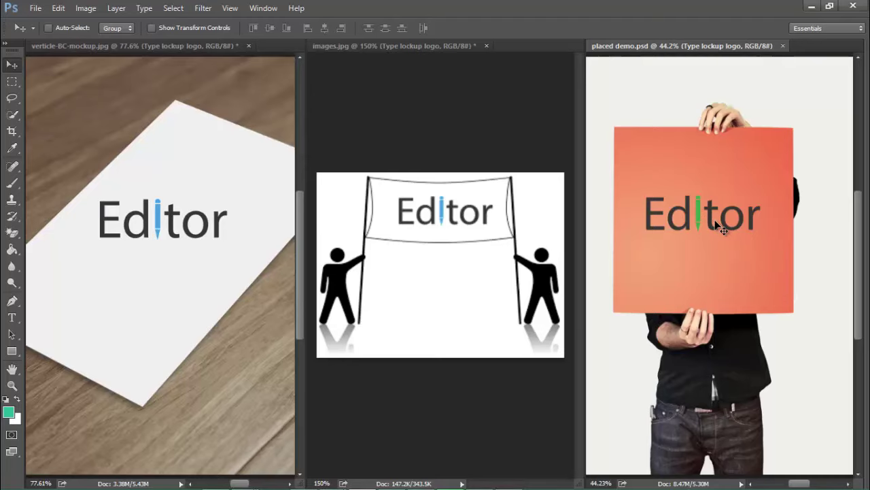
pyautogui.hotkey('shift', 'Tab')
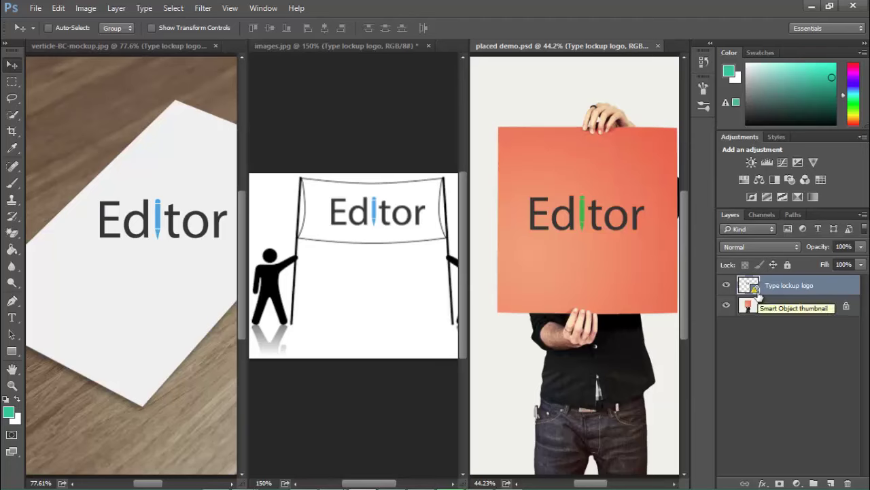
# Update all modified linked content on the Type lockup logo layer, hide the panels, and switch to the banner.
pyautogui.rightClick(816, 285)
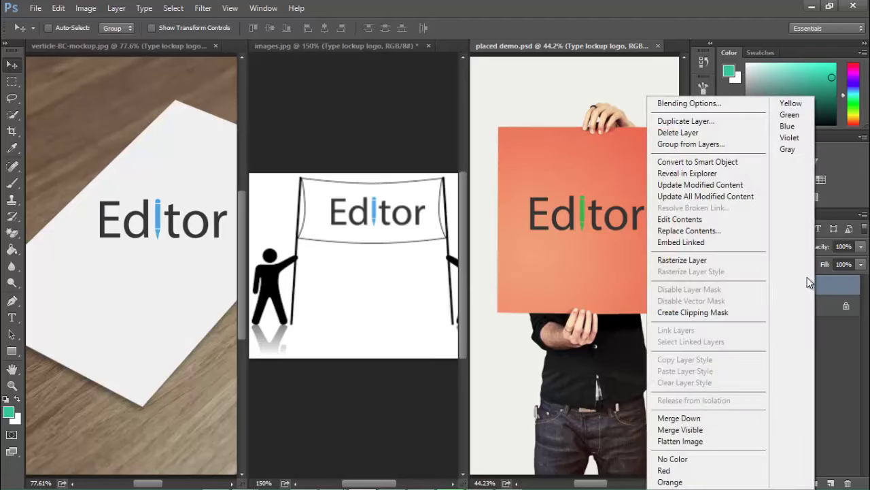
pyautogui.click(707, 196)
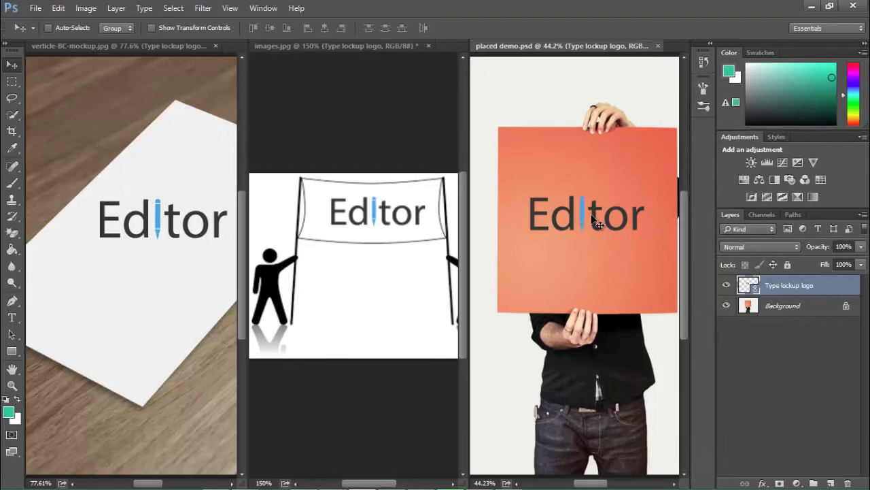
pyautogui.hotkey('shift', 'Tab')
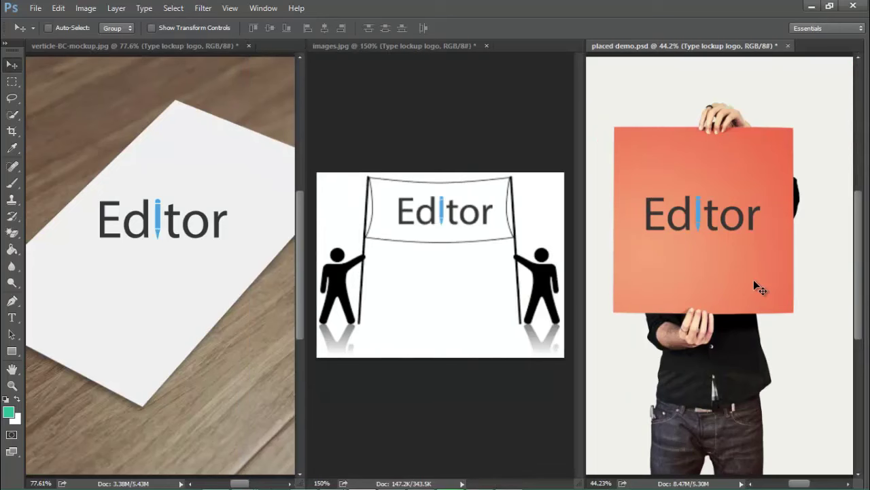
pyautogui.click(35, 8)
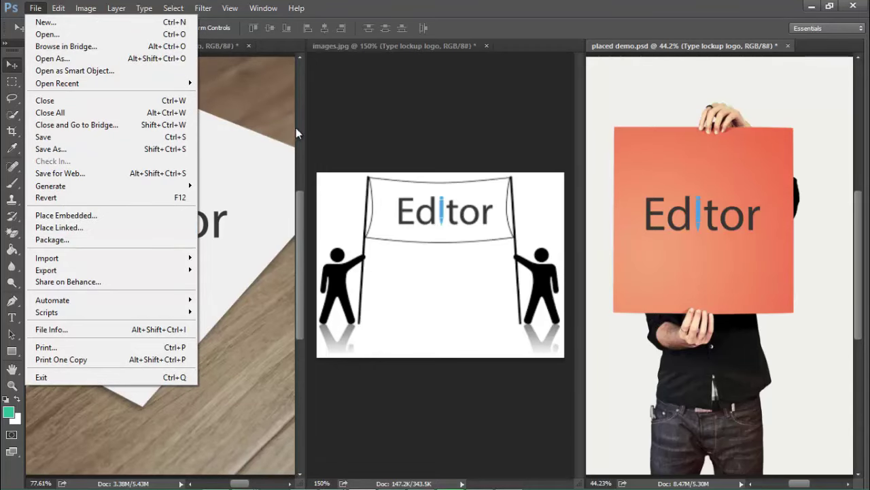
pyautogui.click(399, 117)
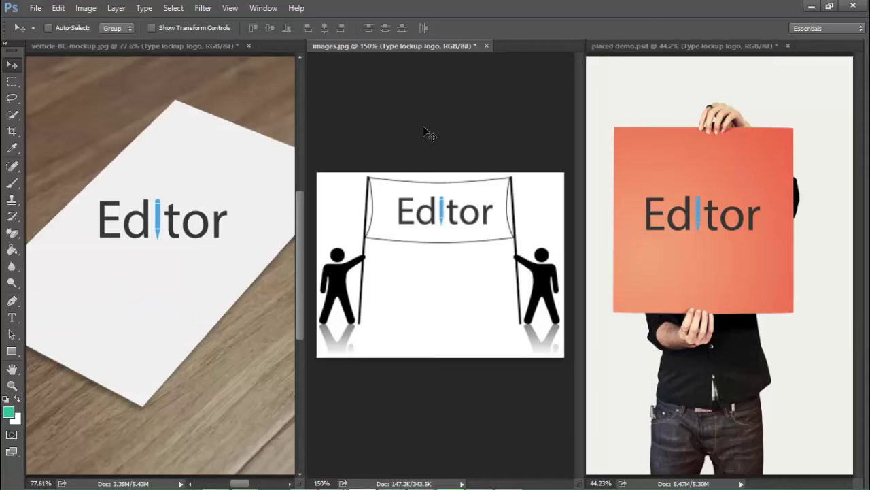